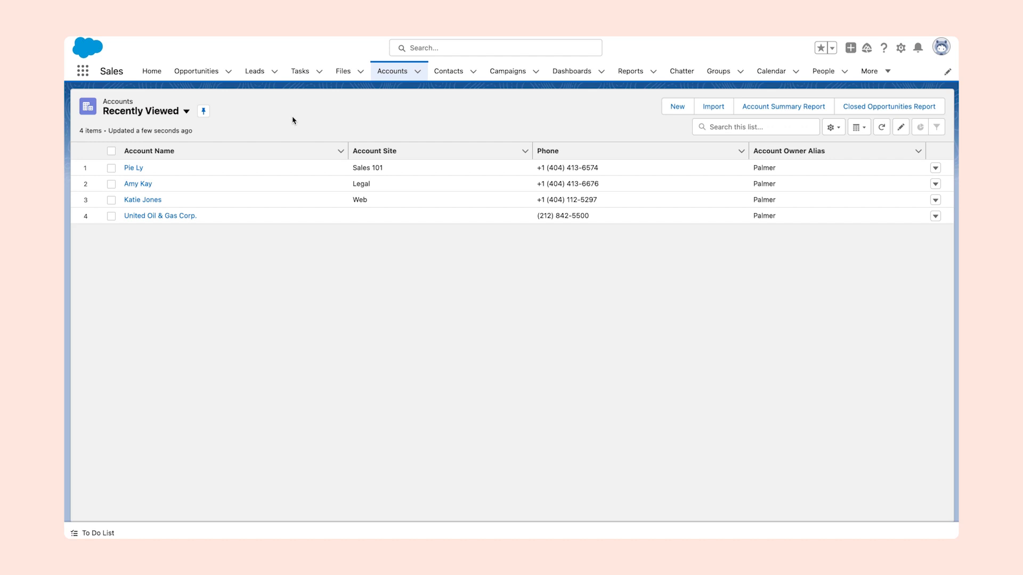
Open the airSlate Admin Tools app and show its custom button manager.
click(82, 73)
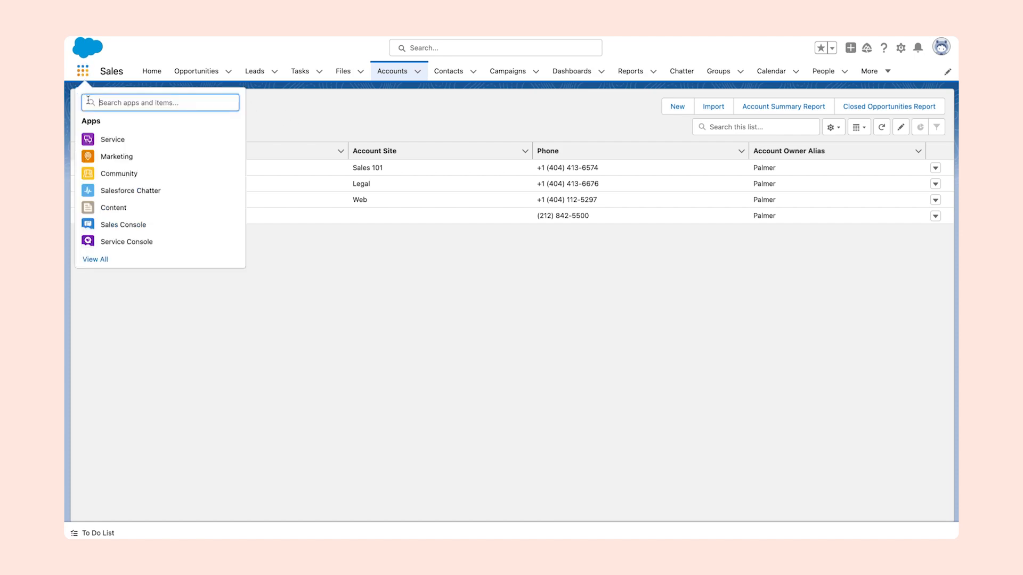
click(101, 260)
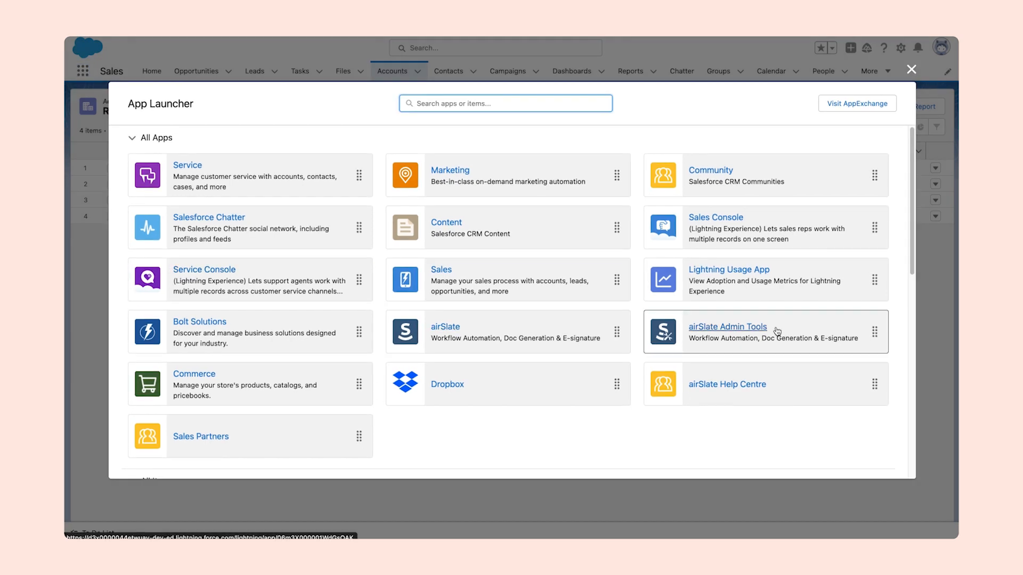
click(764, 331)
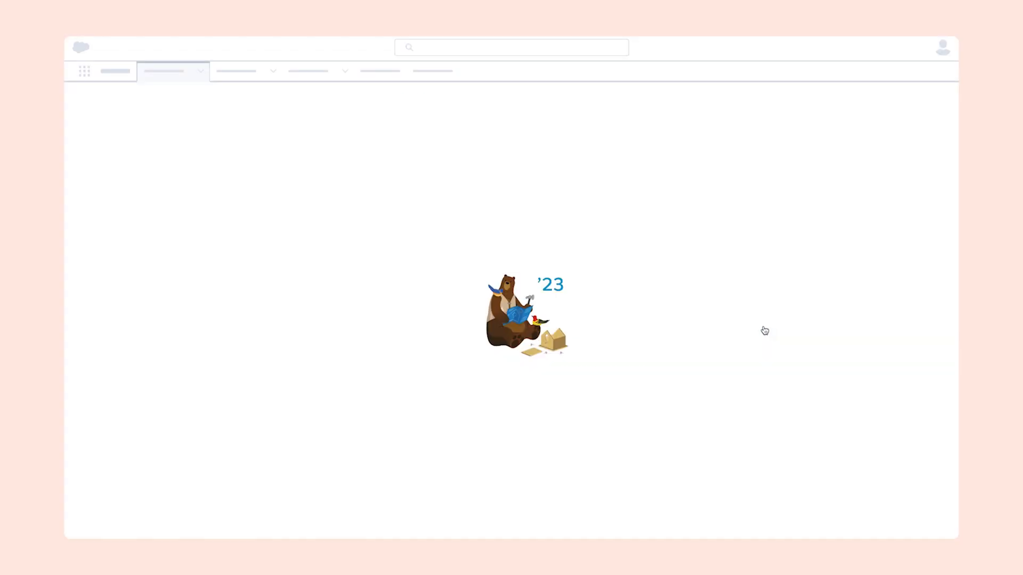
click(170, 308)
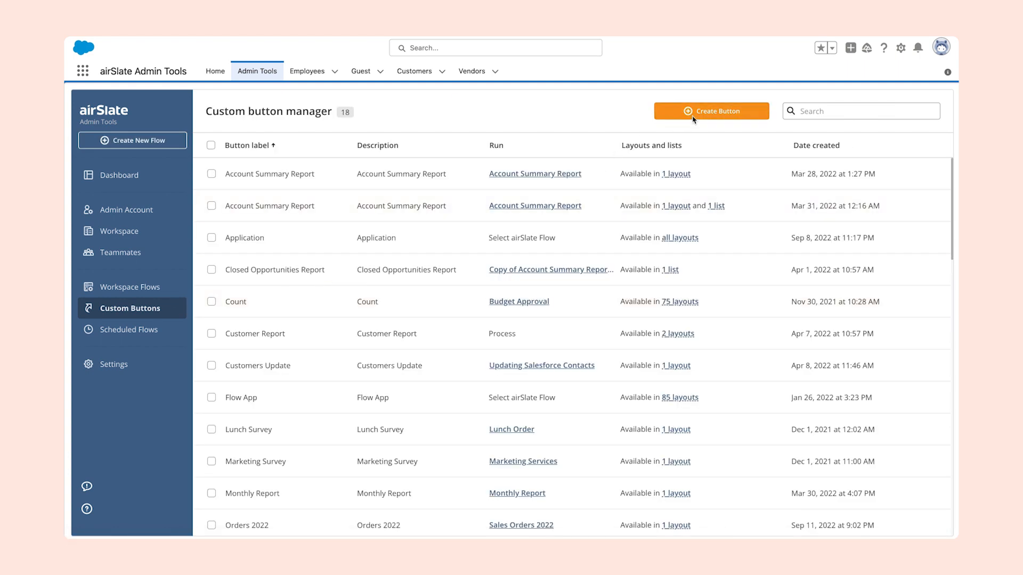
Create a custom button with "Employee Onboarding" as its label and description, and continue to the action settings.
click(693, 114)
click(528, 262)
text(Employee Onboarding)
click(536, 302)
text(Employee Onboarding)
click(589, 525)
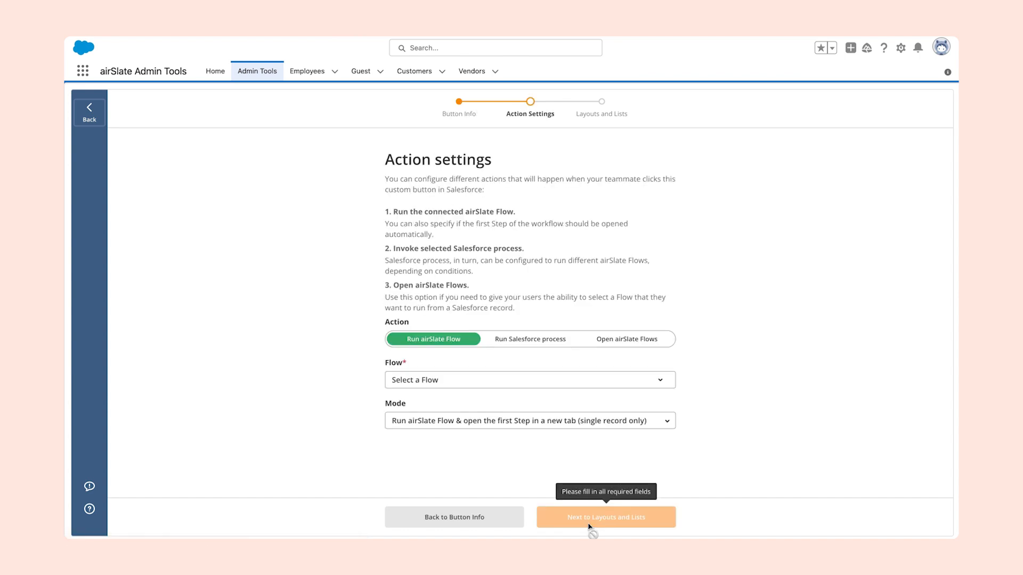
Set the button to run the Employee Onboarding Flow Template and open the first Step in a new tab.
click(531, 381)
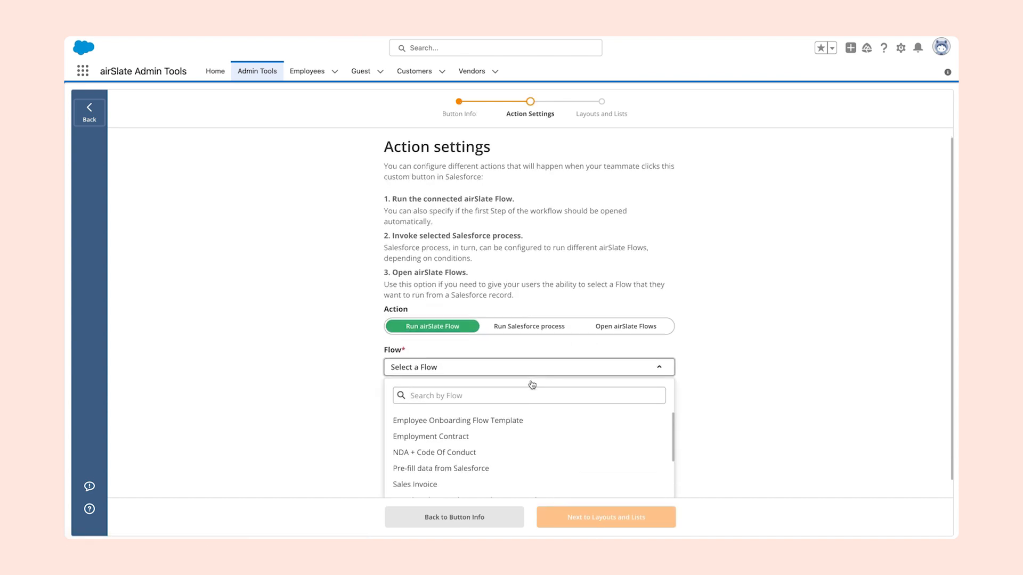
click(526, 405)
click(525, 418)
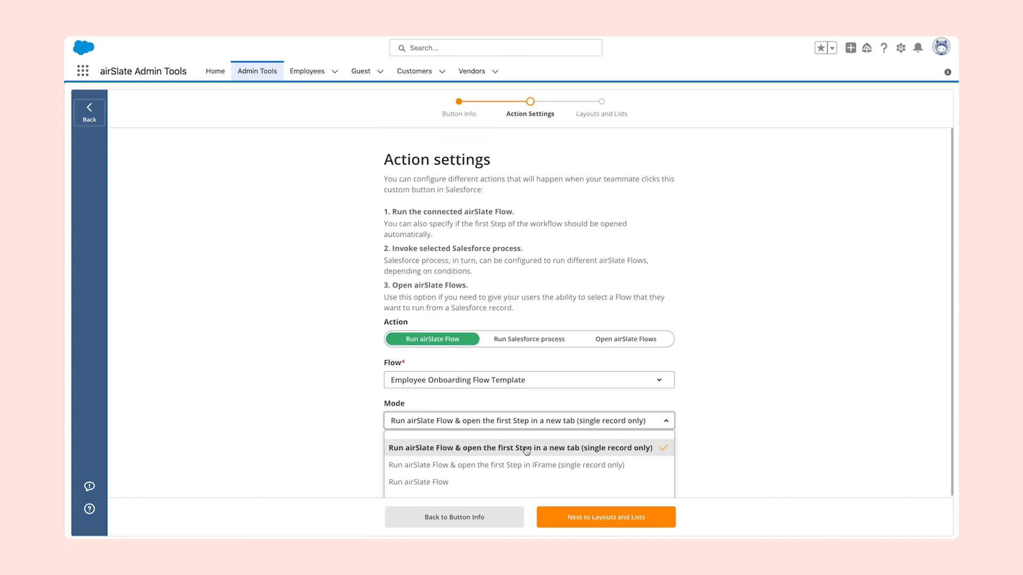
click(540, 452)
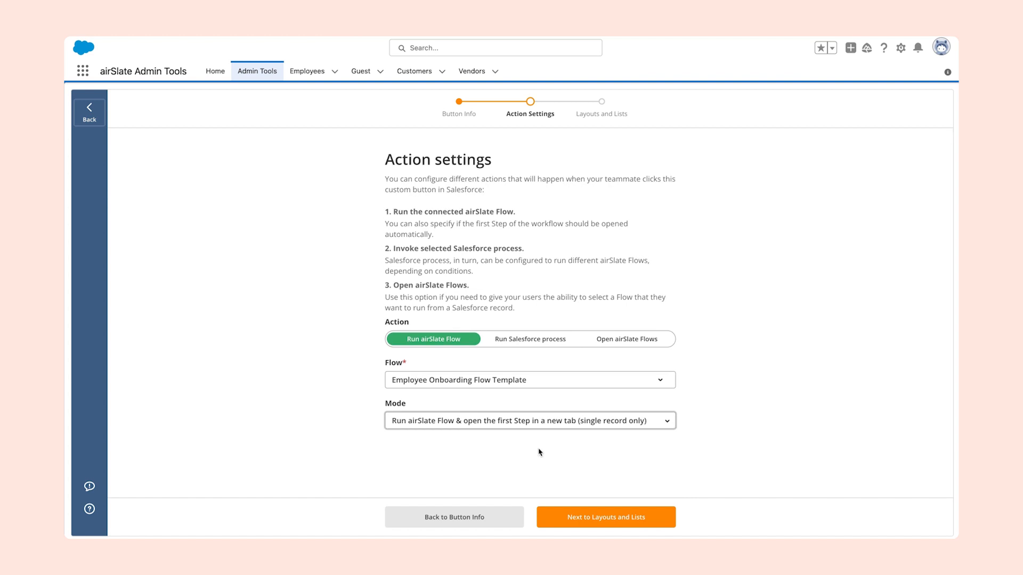
click(576, 514)
Filter the layouts by "Acc", select all matching layouts for the button, and finish creating it.
click(566, 224)
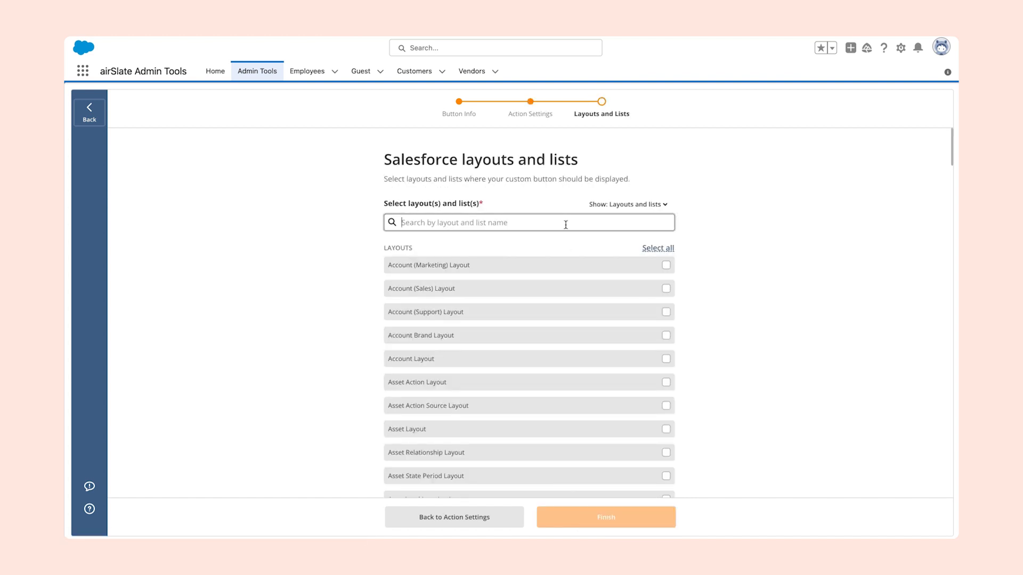
text(Acc)
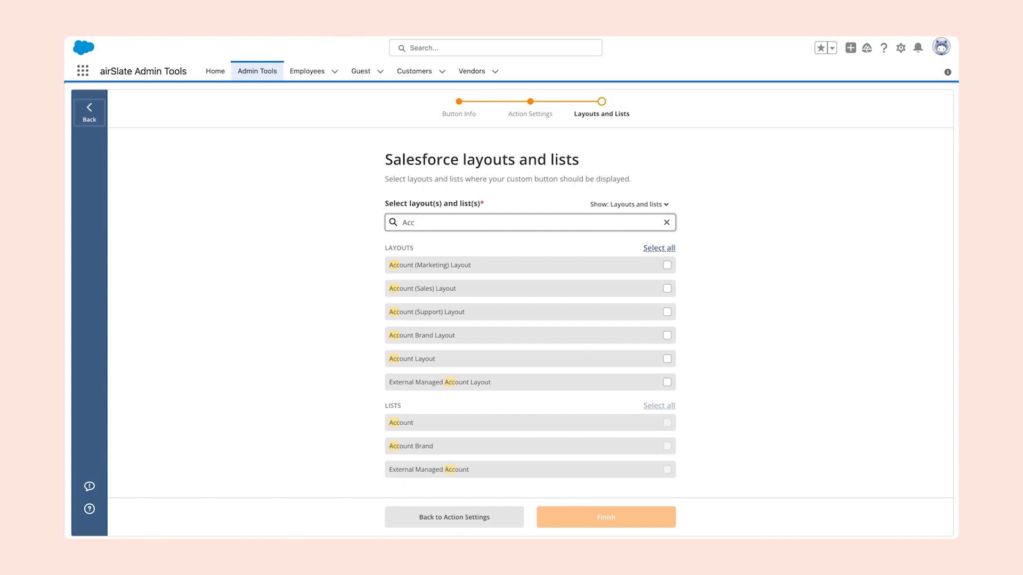
click(666, 252)
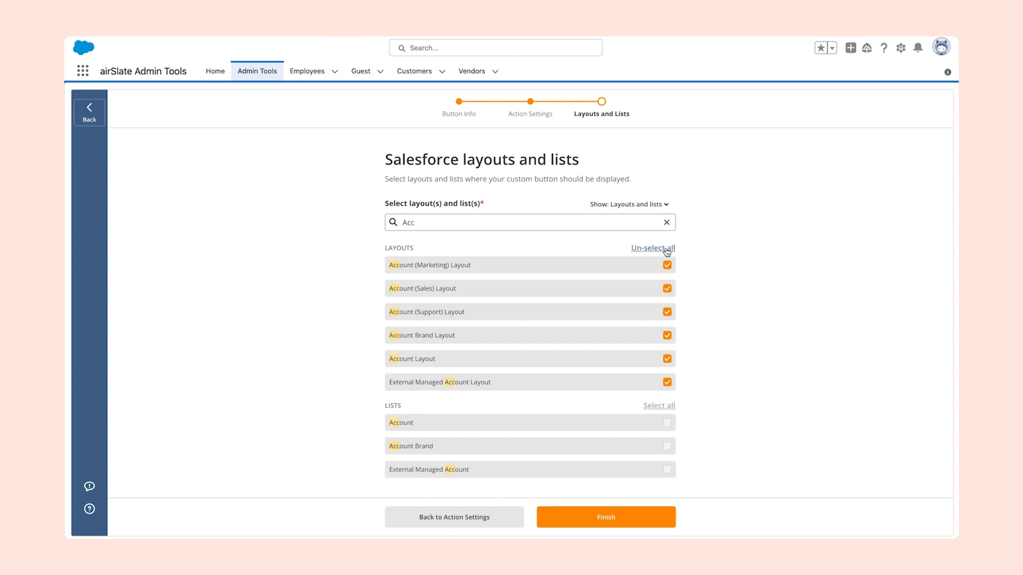
click(646, 519)
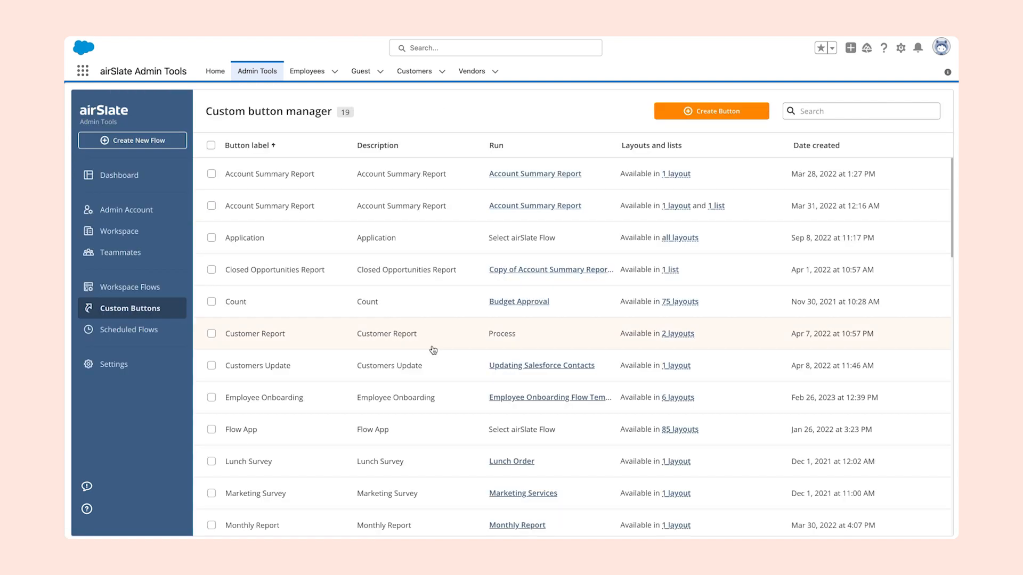
Run the Employee Onboarding custom button from the Sales 101 account record.
click(461, 402)
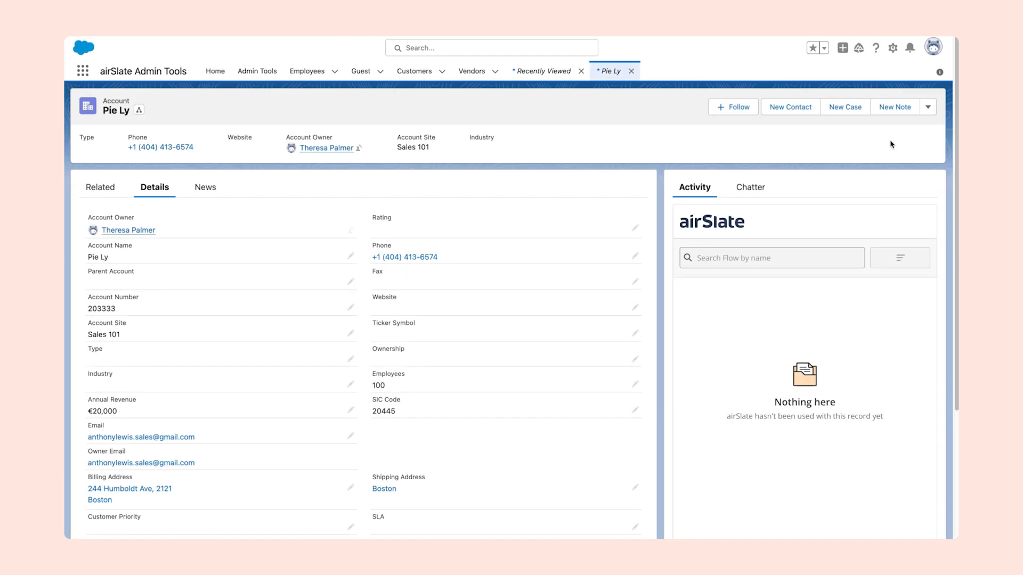
click(928, 106)
scroll(884, 256, down, 2)
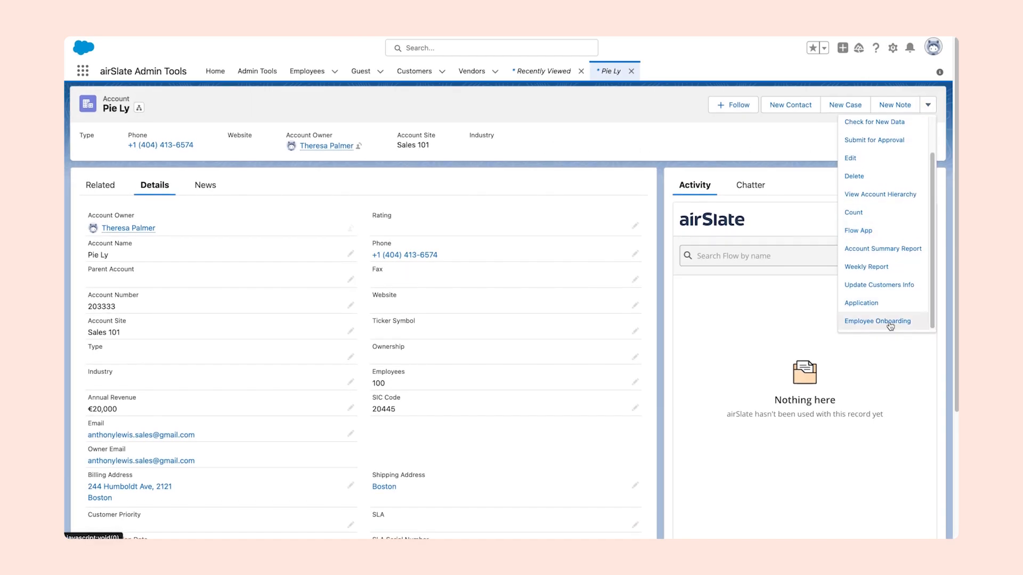
click(878, 321)
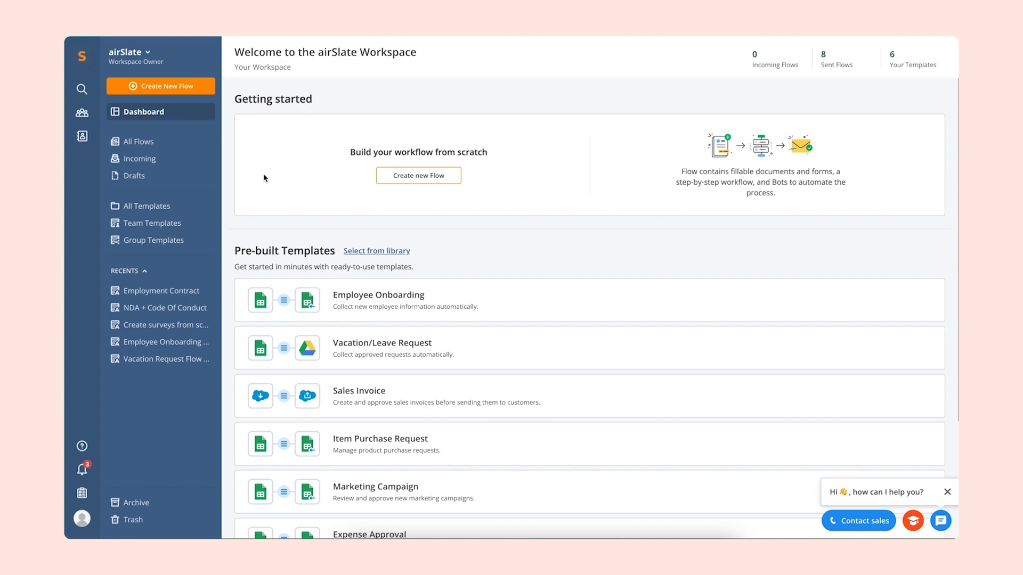
Browse the airSlate Flow template library from the most popular templates through the Contract management category.
click(390, 253)
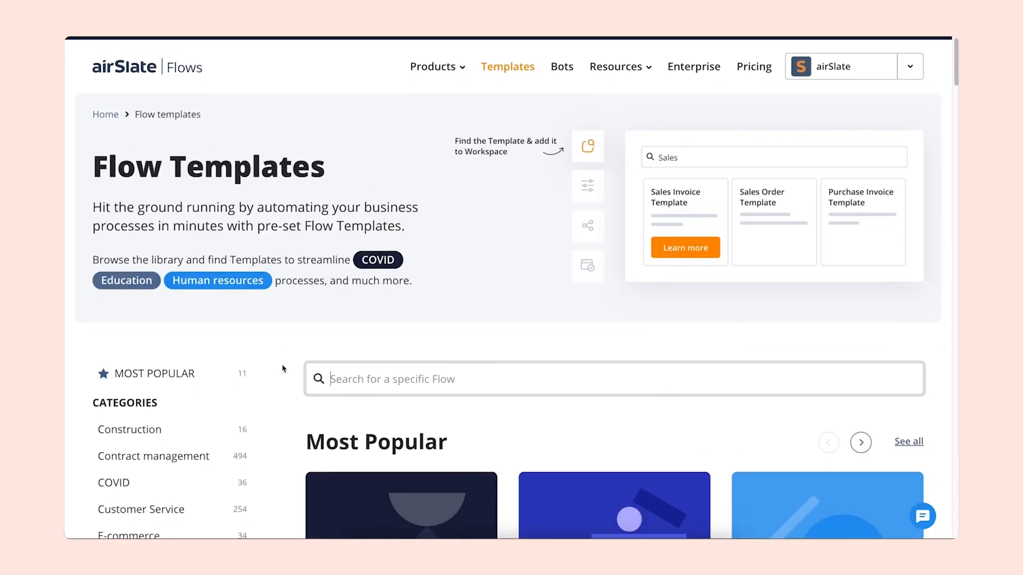
scroll(283, 369, down, 8)
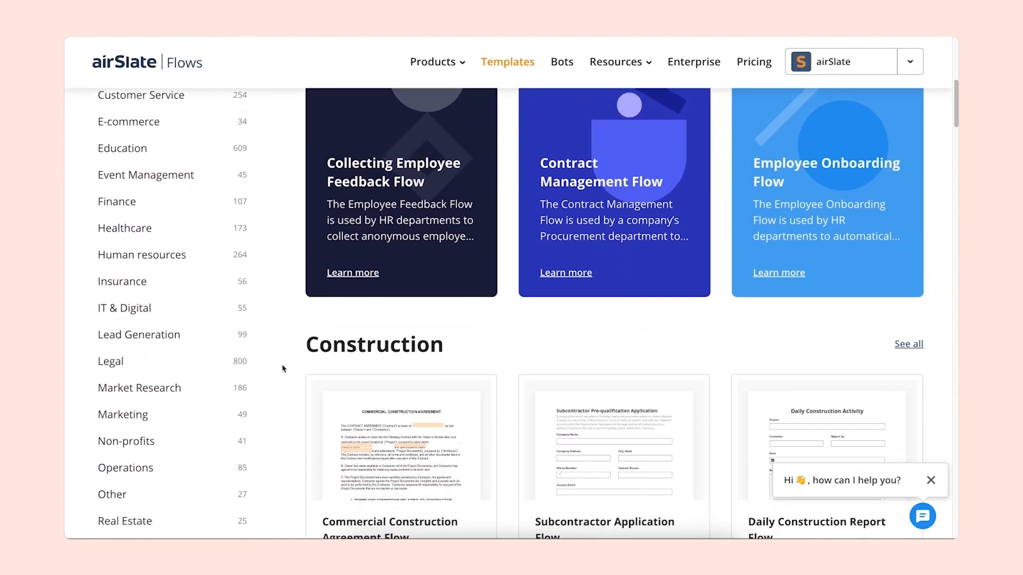
scroll(283, 368, down, 6)
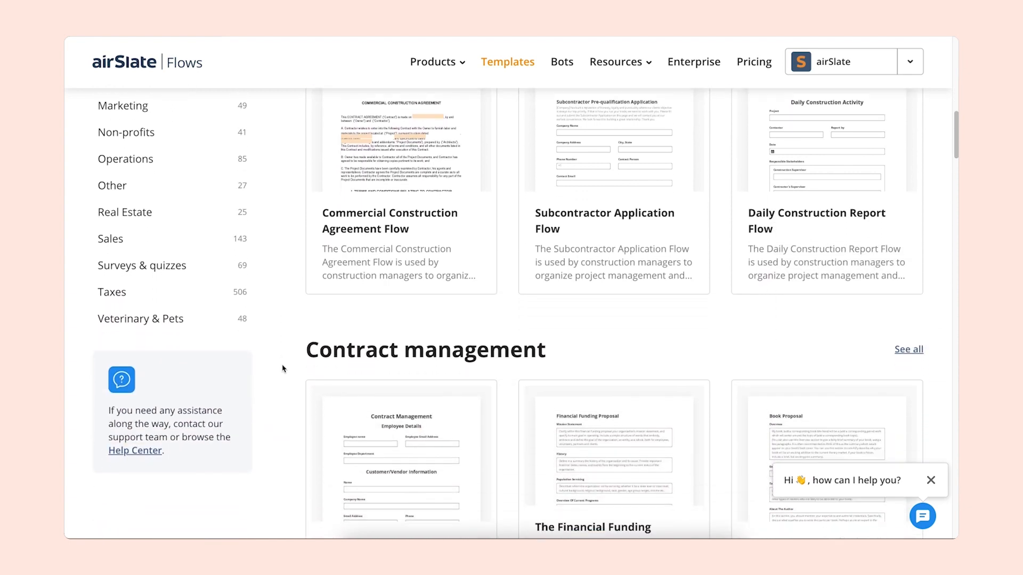
scroll(282, 369, down, 4)
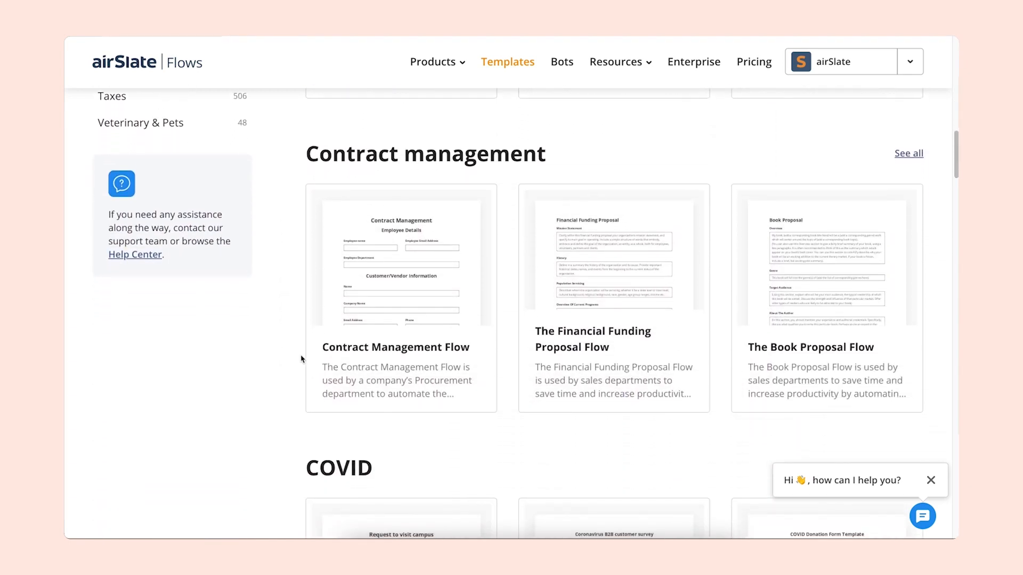
mouse_move(351, 356)
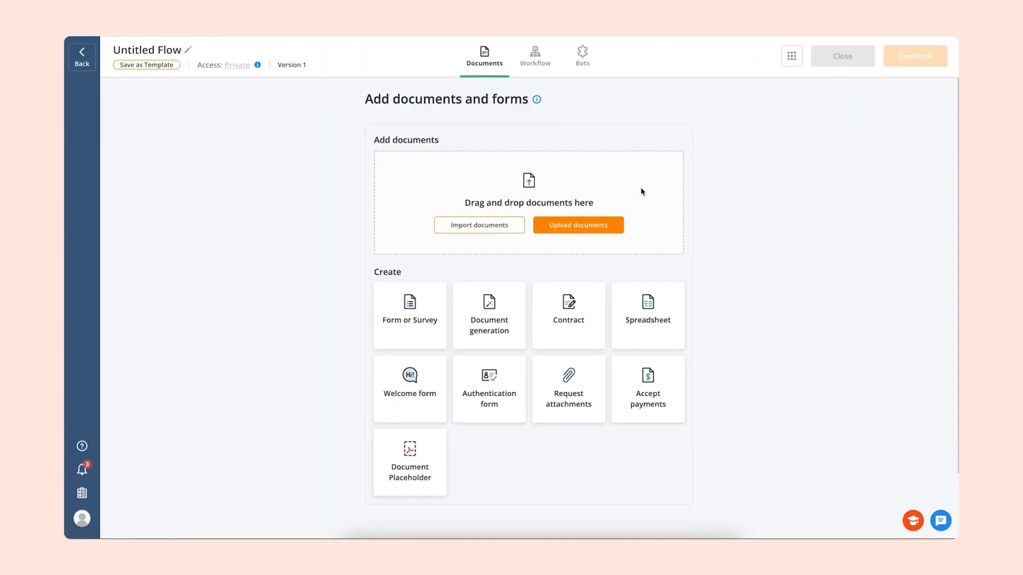
Upload Employment Contract.pdf to the new untitled Flow.
click(605, 229)
click(476, 230)
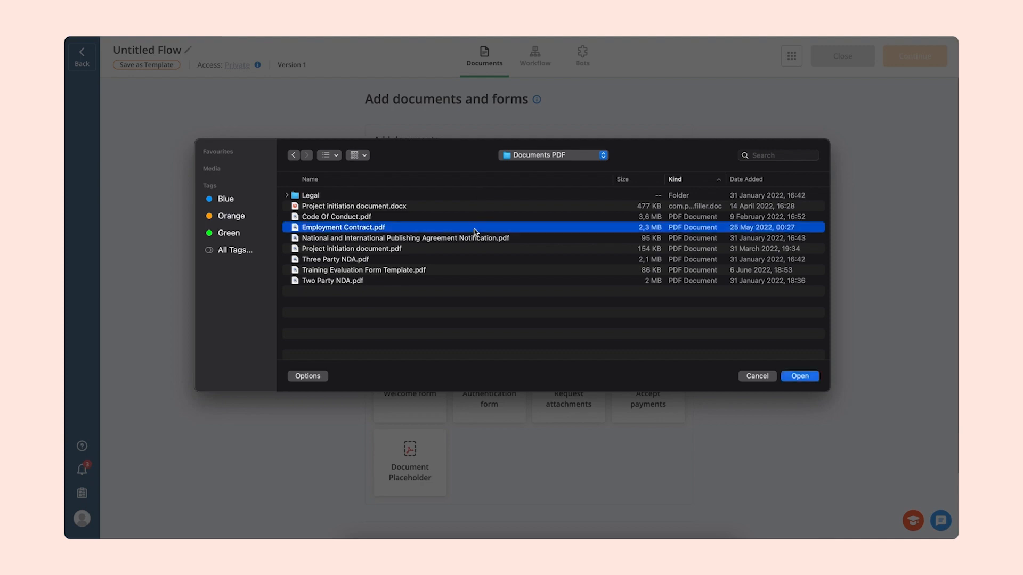
double_click(476, 228)
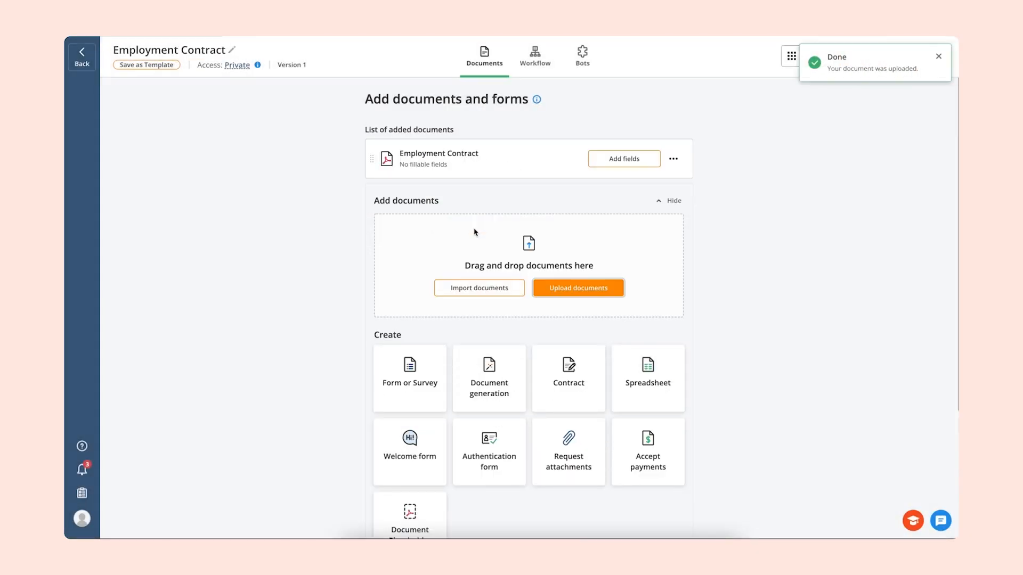
Add fillable fields for the employee details in the Employment Contract, including a text field under Email and a date field under Date of Birth.
click(596, 160)
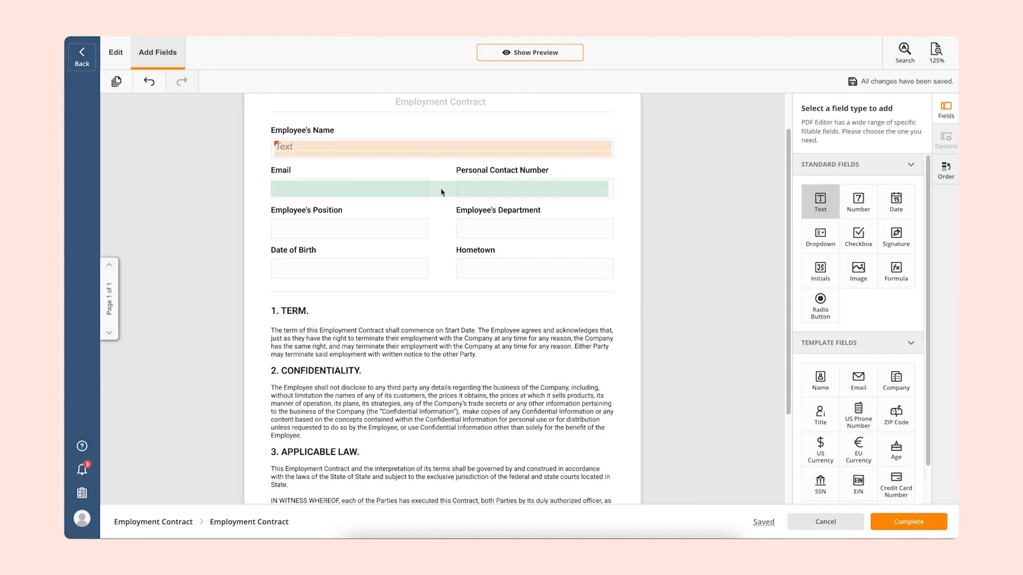
click(611, 189)
drag(610, 188, 424, 187)
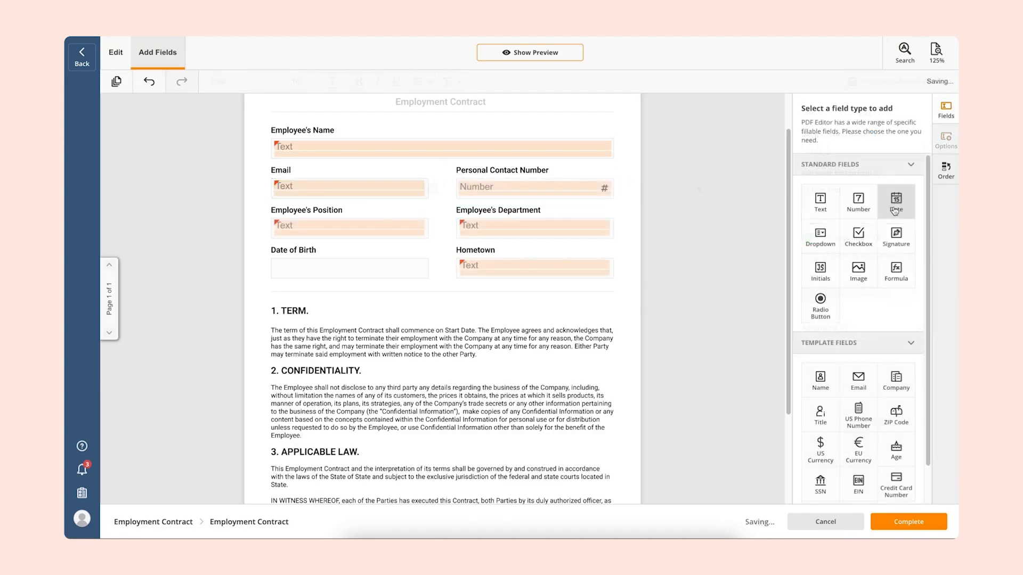
drag(896, 201, 323, 269)
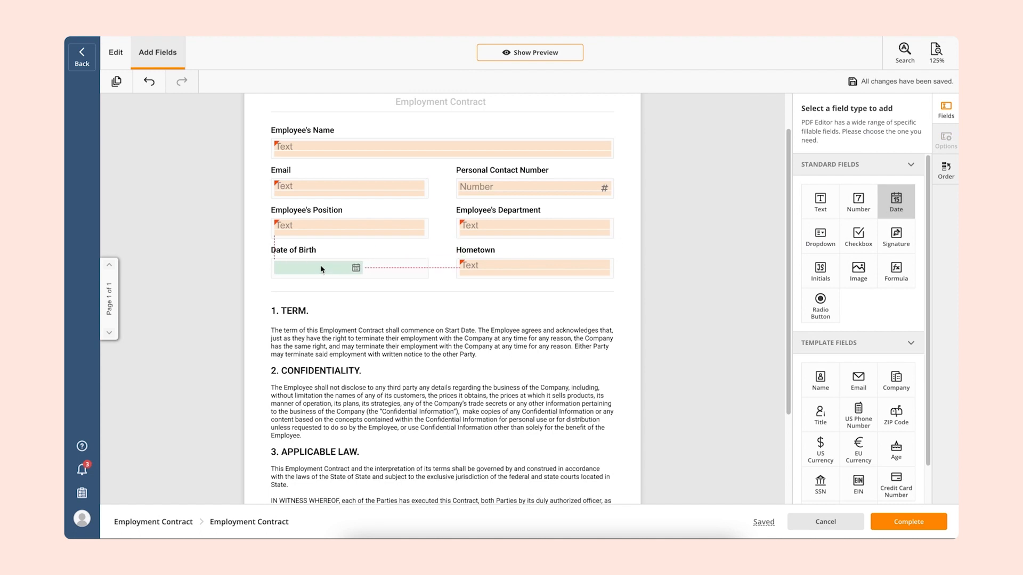
click(482, 307)
Place a signature field beside Employee's Signature and a fitted date field beside Date of Signing.
scroll(482, 308, down, 3)
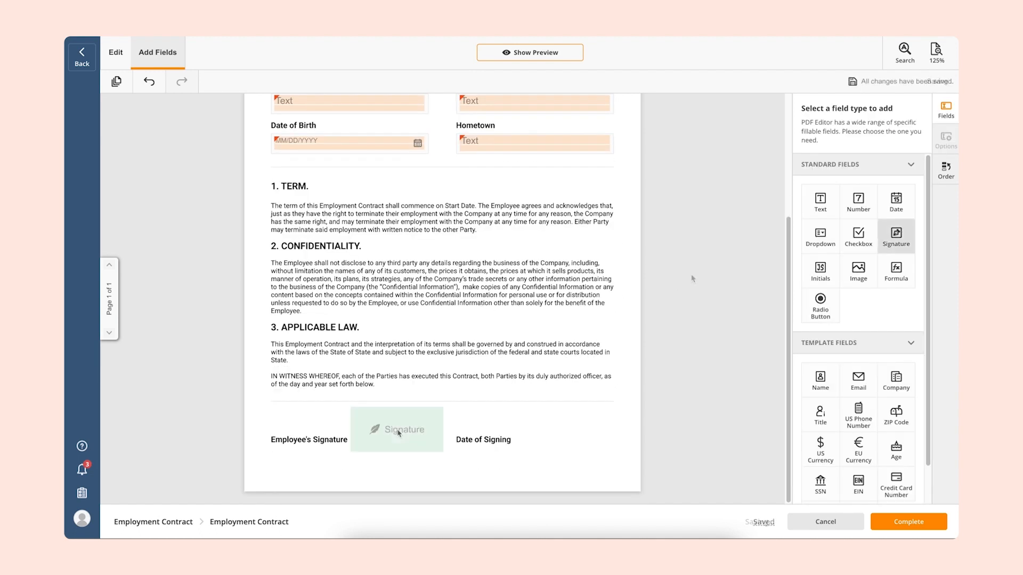
drag(896, 201, 524, 447)
drag(641, 433, 588, 448)
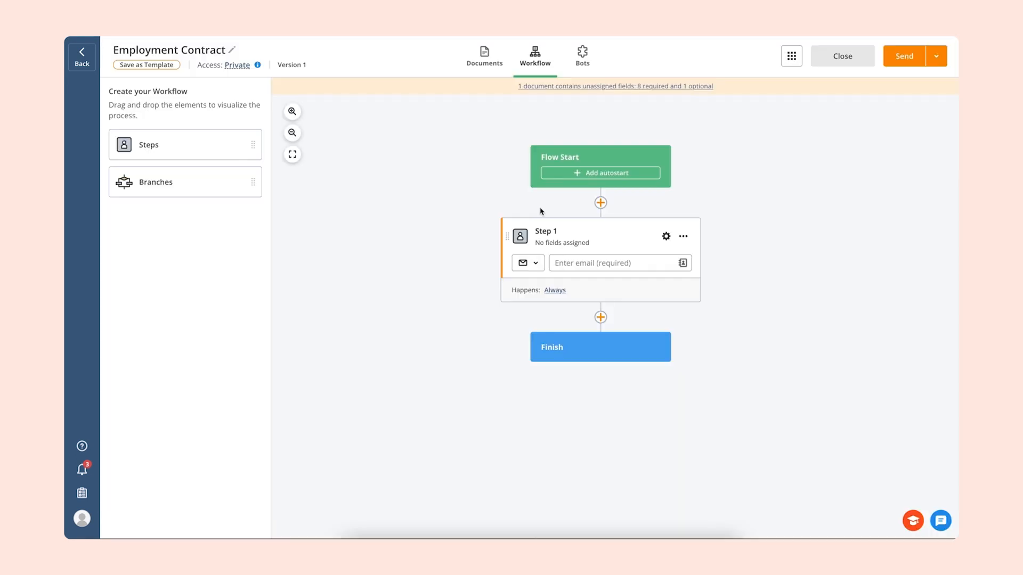
Add an HR step to the workflow and assign all Employment Contract fields to the Employee step.
drag(196, 148, 597, 331)
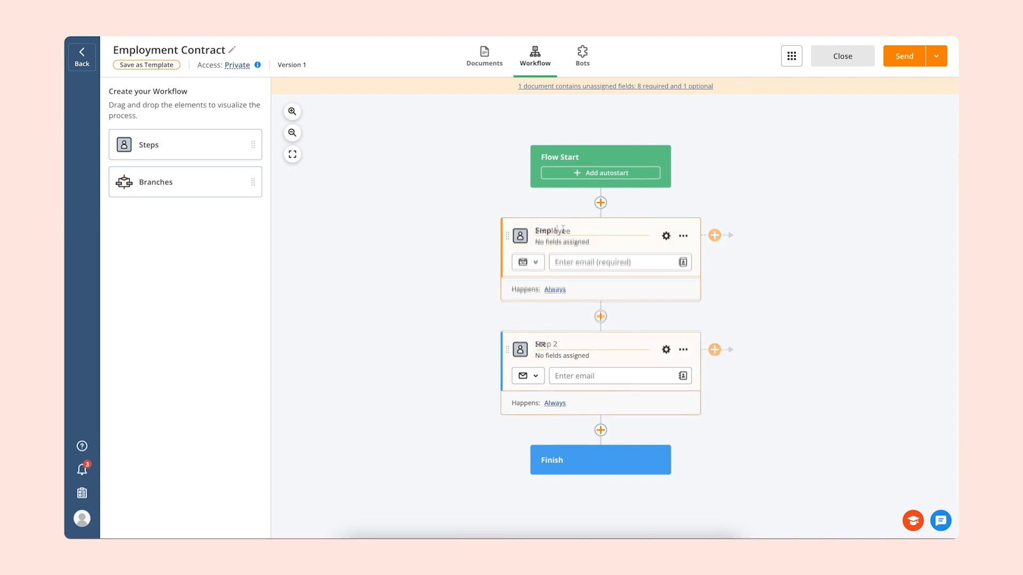
click(665, 240)
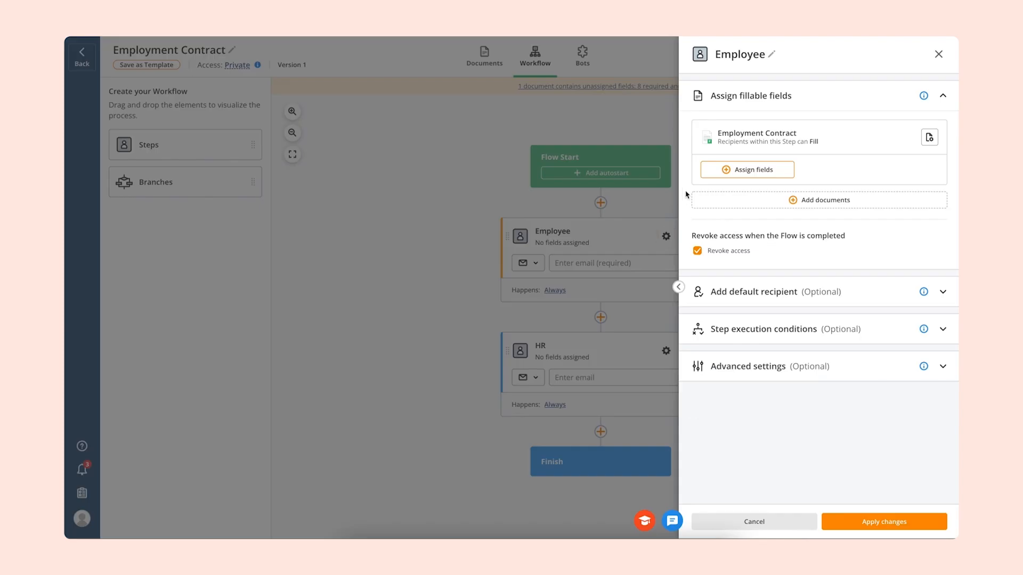
click(714, 170)
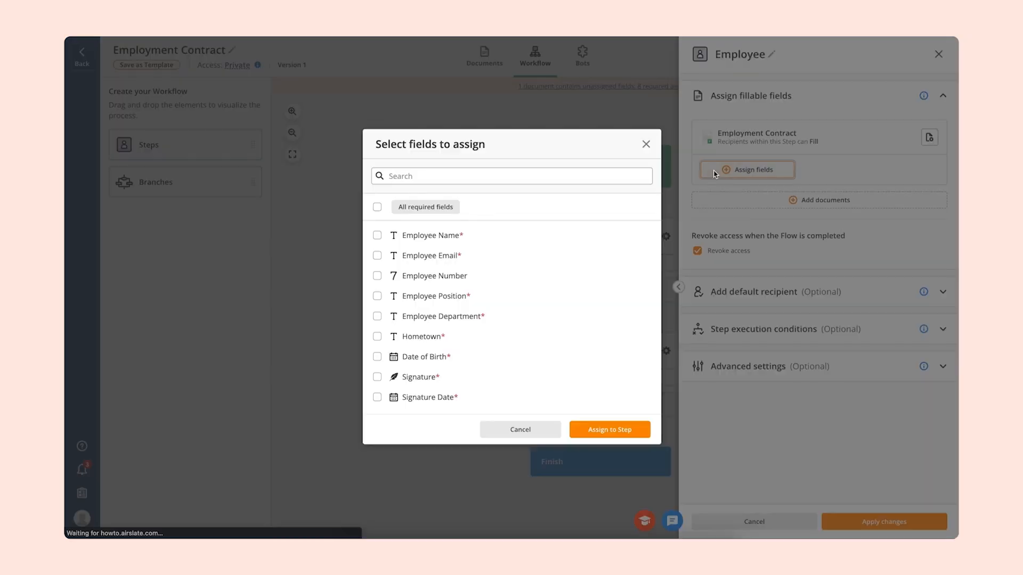
click(378, 208)
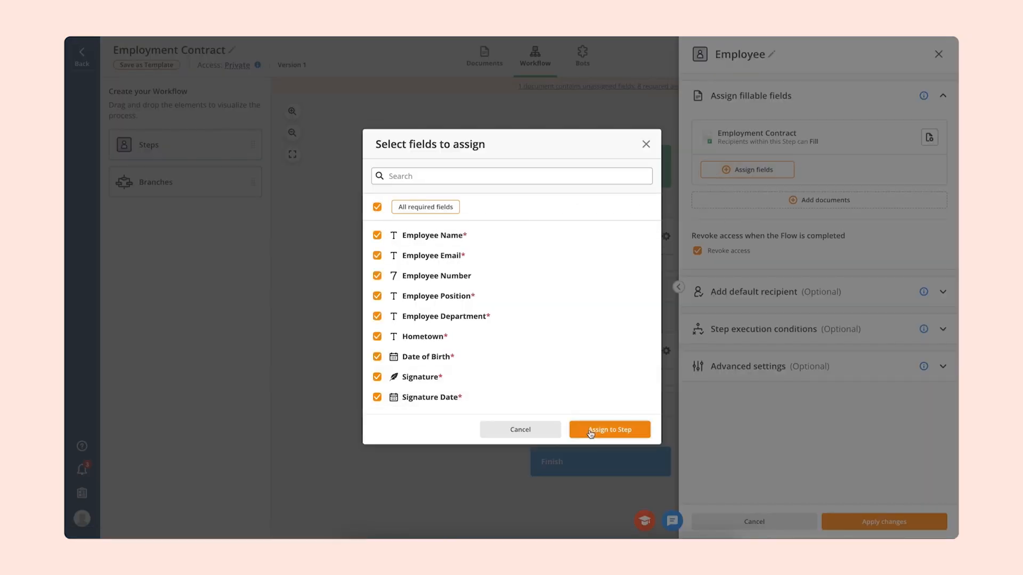
click(591, 433)
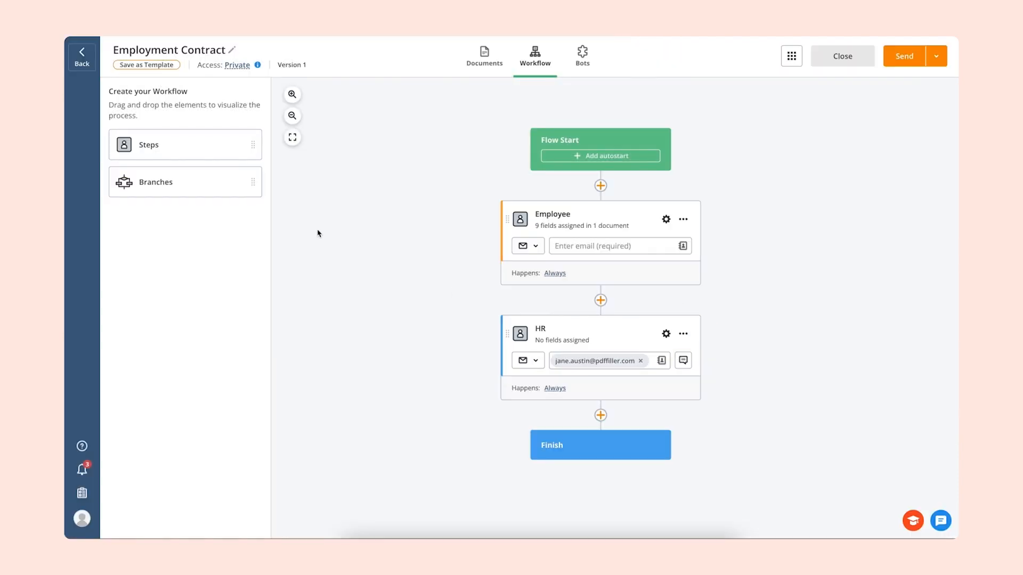
Add a branch to the workflow between the Employee and HR steps.
drag(210, 182, 639, 311)
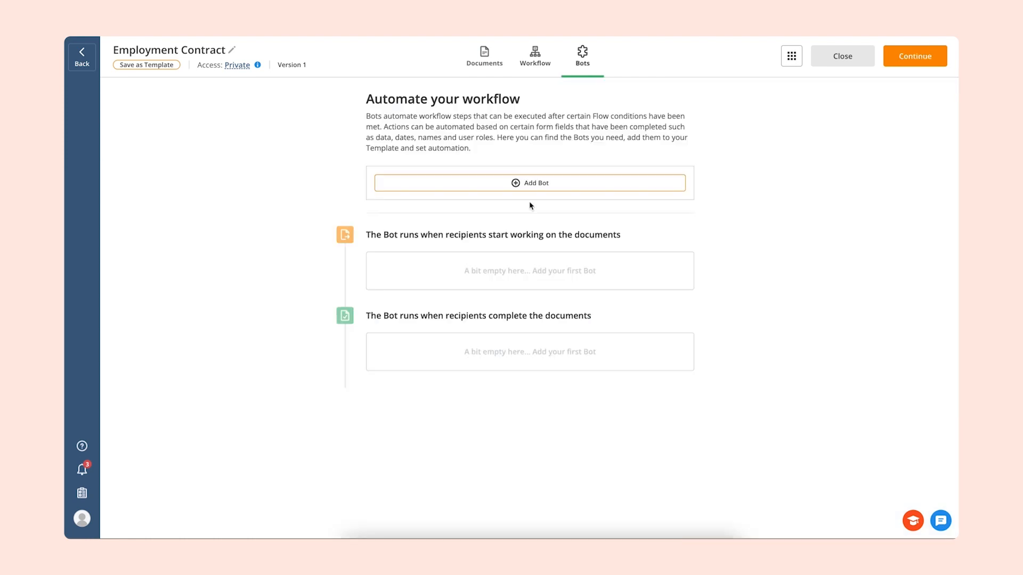
Install the Email on Documents Completion Bot and set it to also notify anyone who will complete the document.
click(530, 187)
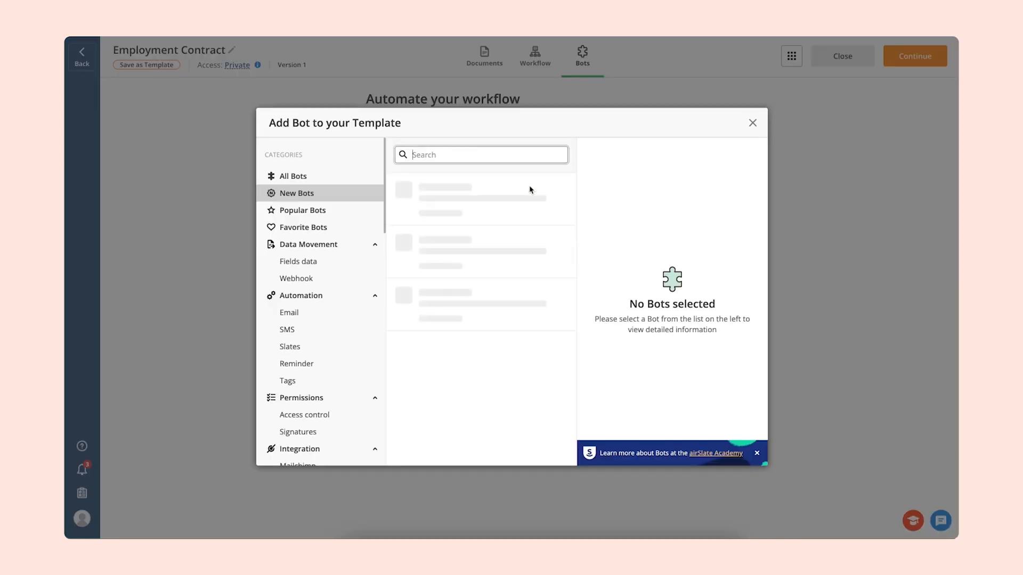
click(361, 313)
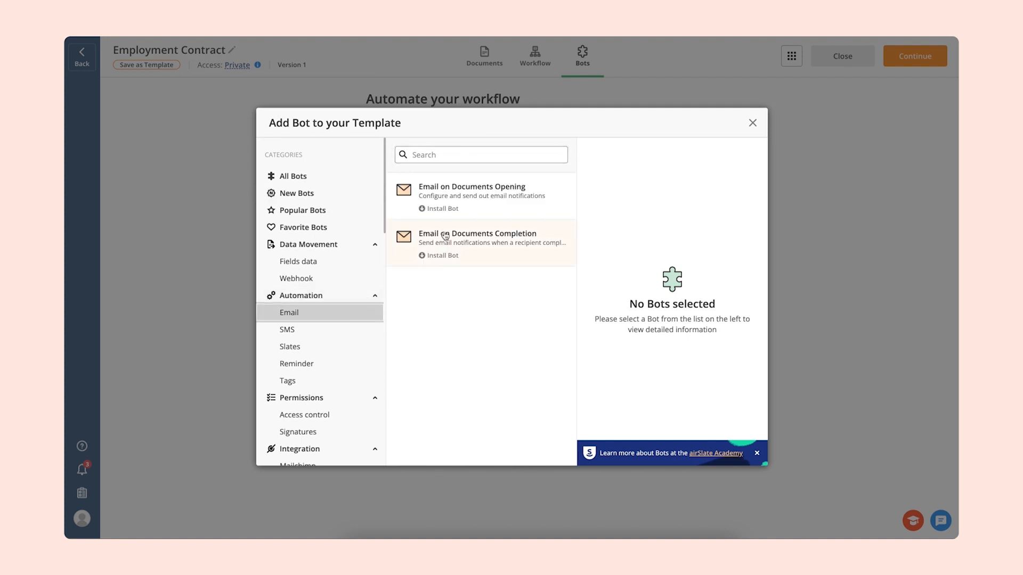
click(445, 236)
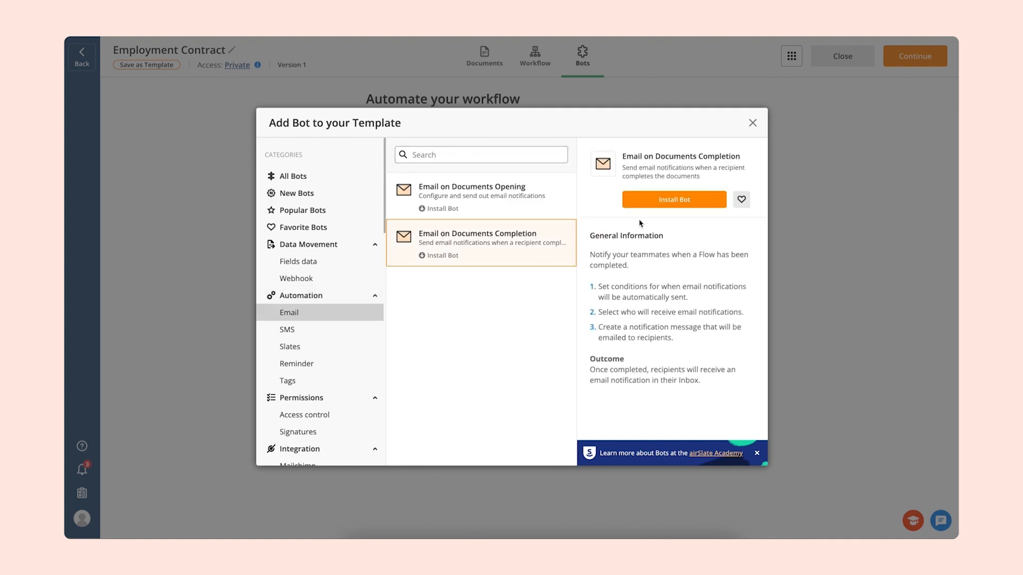
click(638, 207)
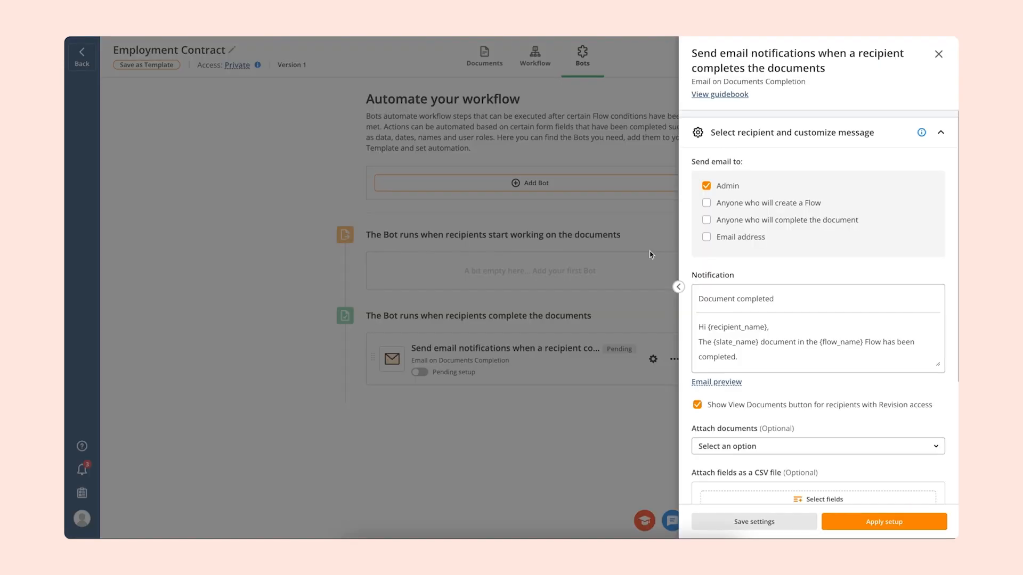
click(706, 221)
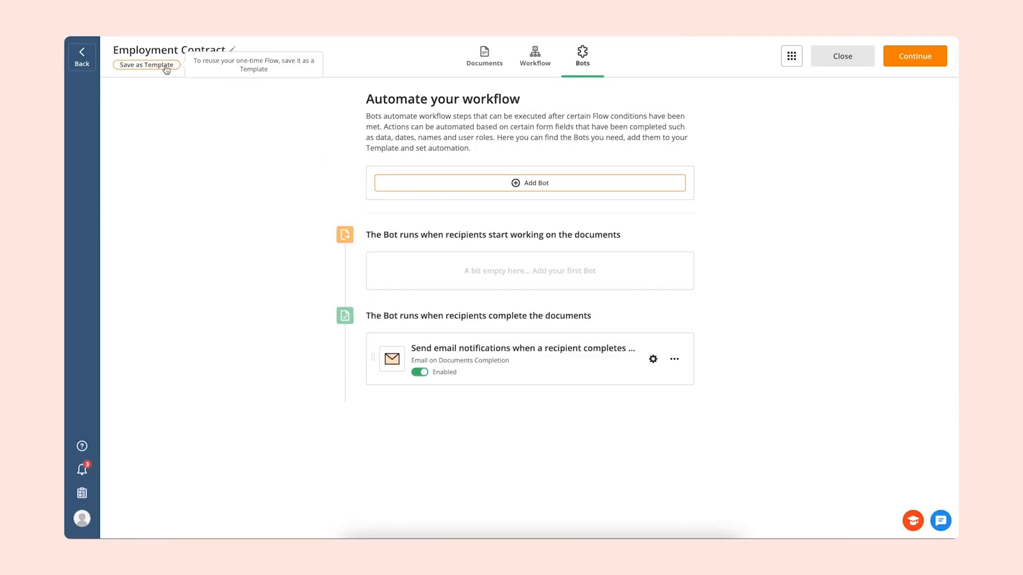
Save the Employment Contract Flow as a reusable Template.
click(166, 68)
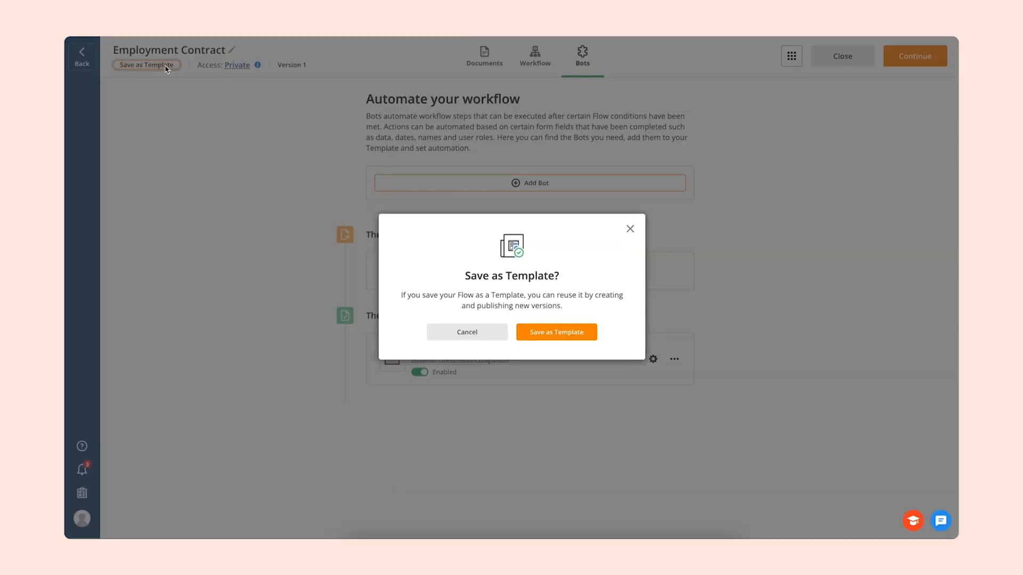
click(541, 332)
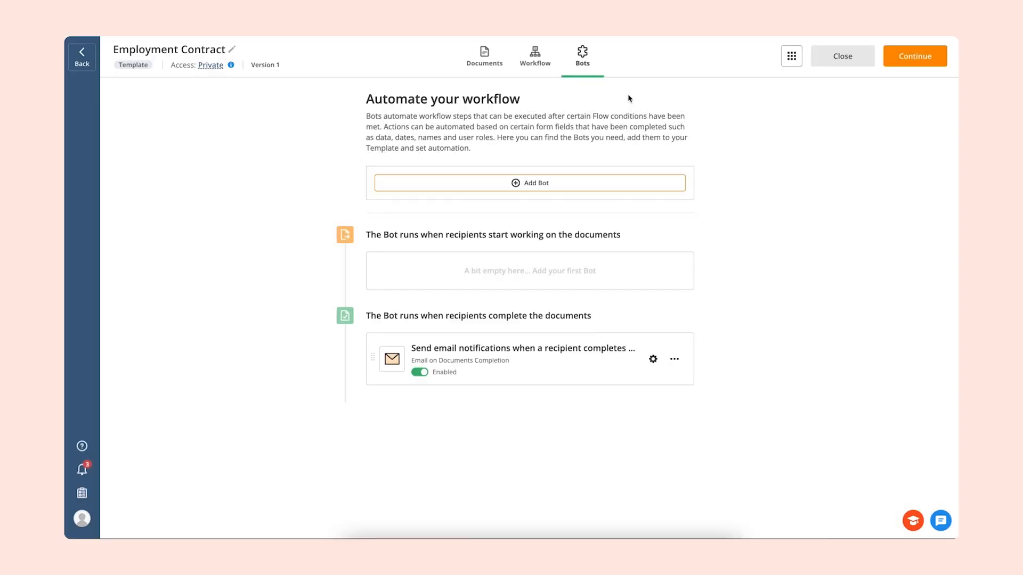
Enable the shareable link for starting the Employment Contract workflow and copy the link.
click(535, 59)
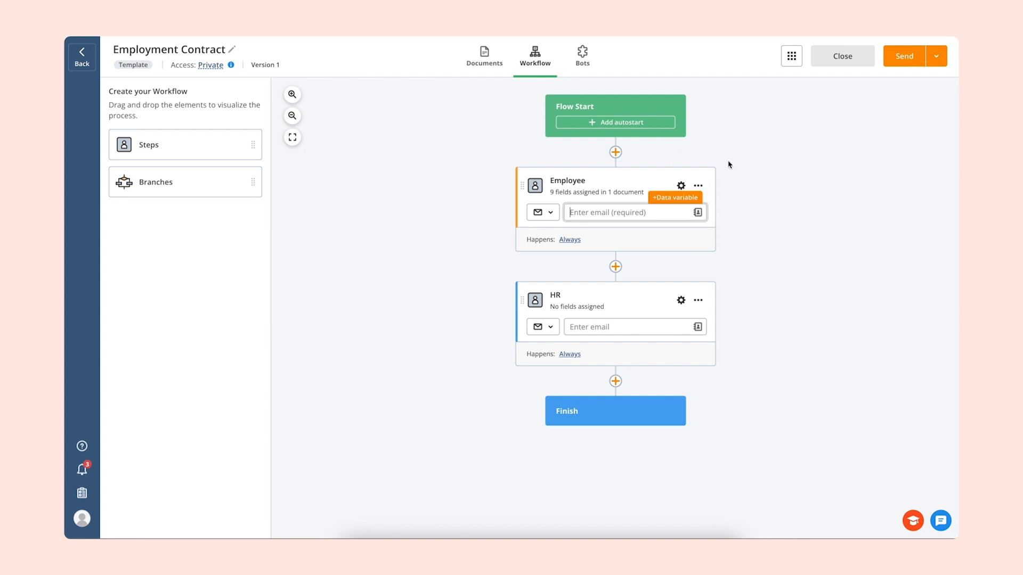
click(937, 57)
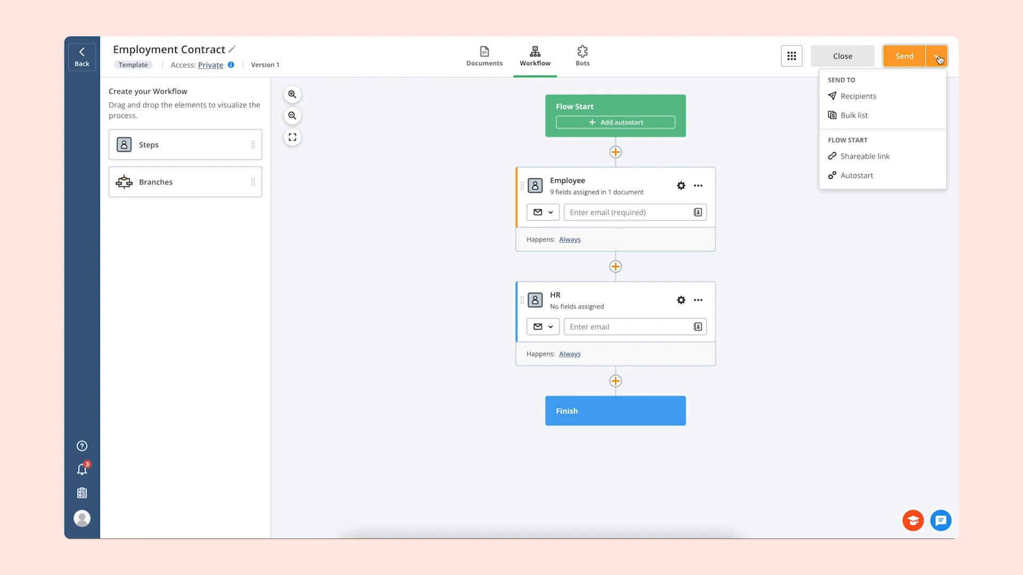
click(914, 160)
click(710, 125)
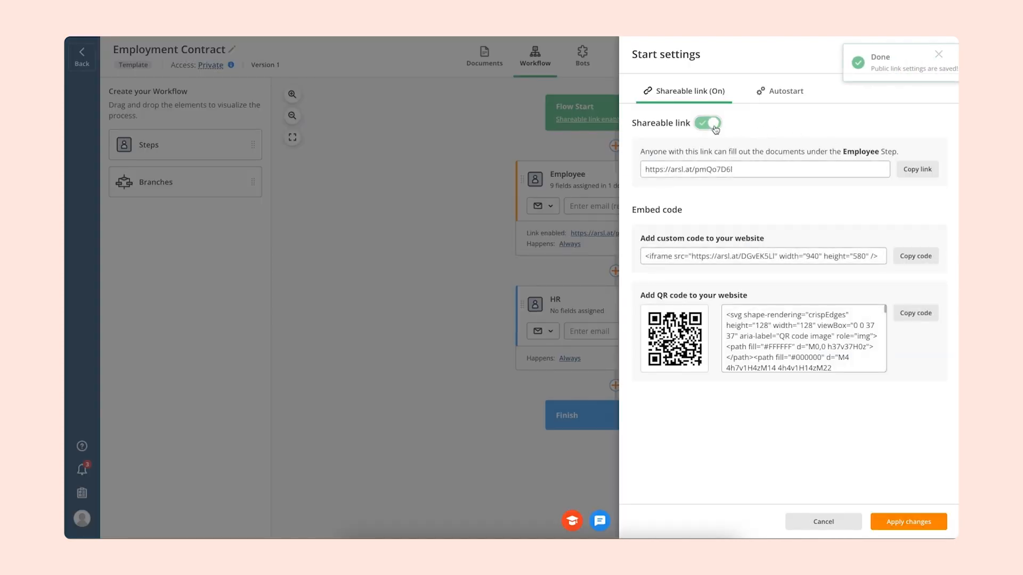
click(913, 176)
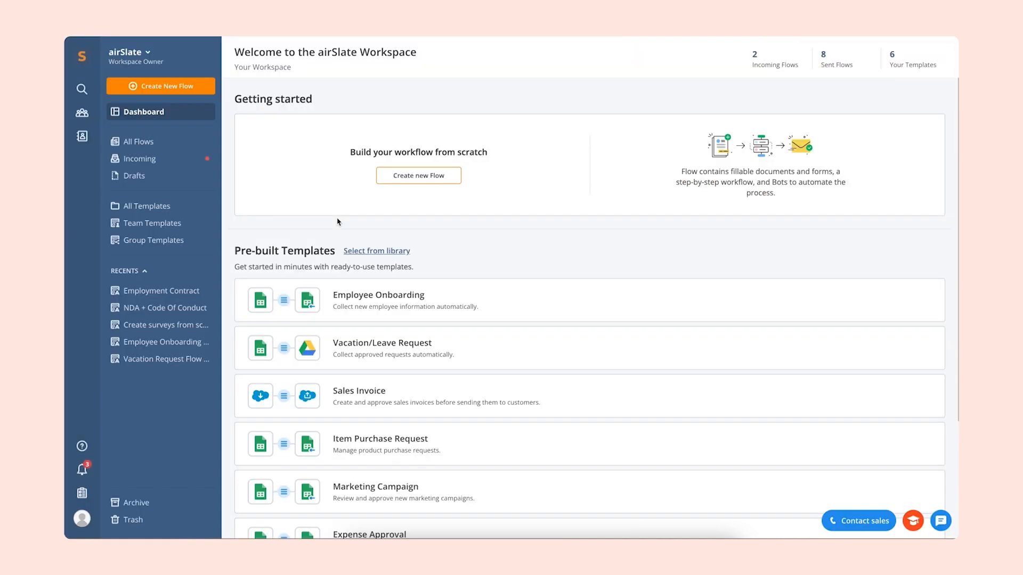
Open the Bots log of today's Employment Contract Flow and examine the event log of the Revision 1 Lock the slate Flow Diagram Bot.
click(174, 147)
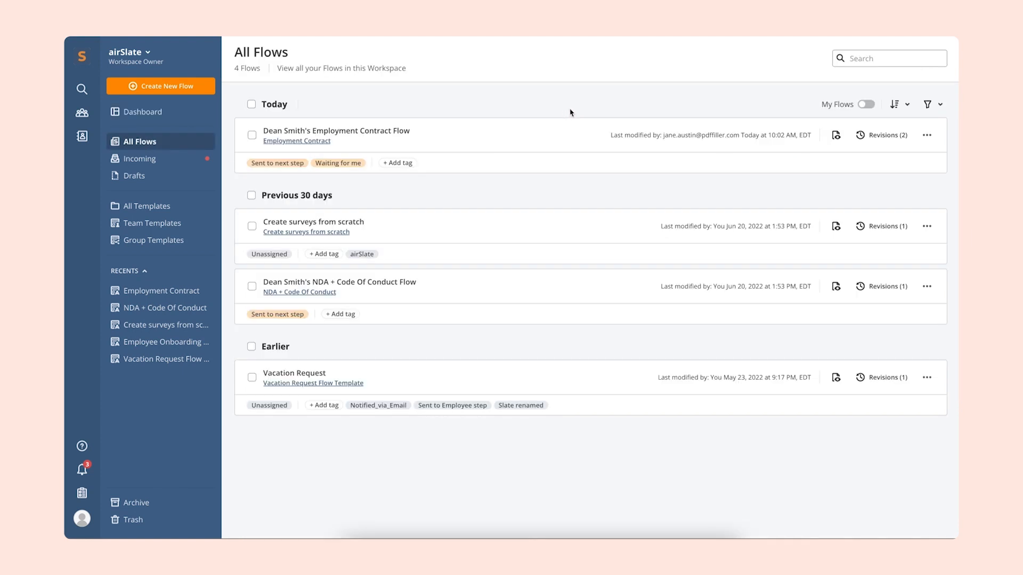
click(927, 138)
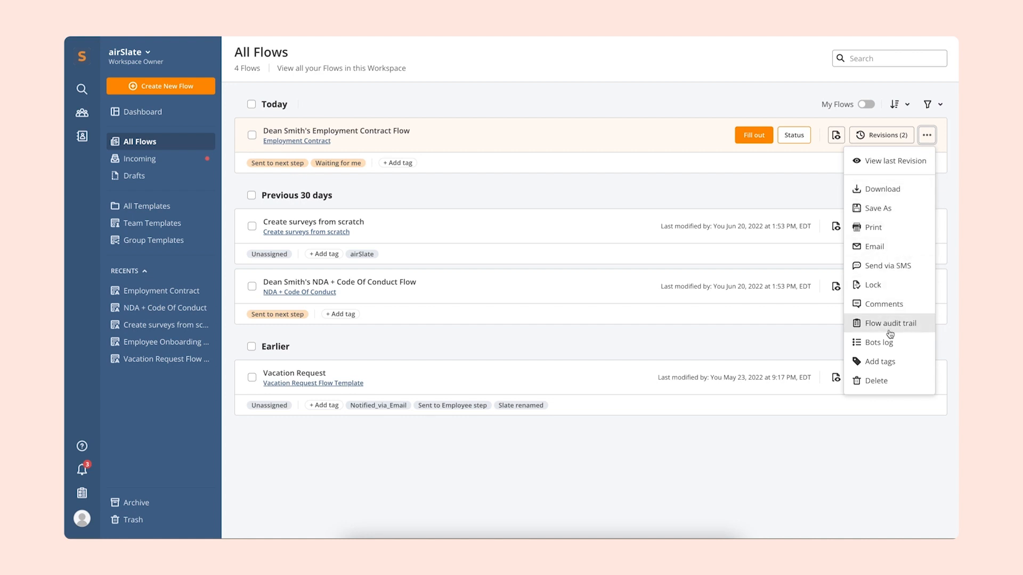
click(885, 345)
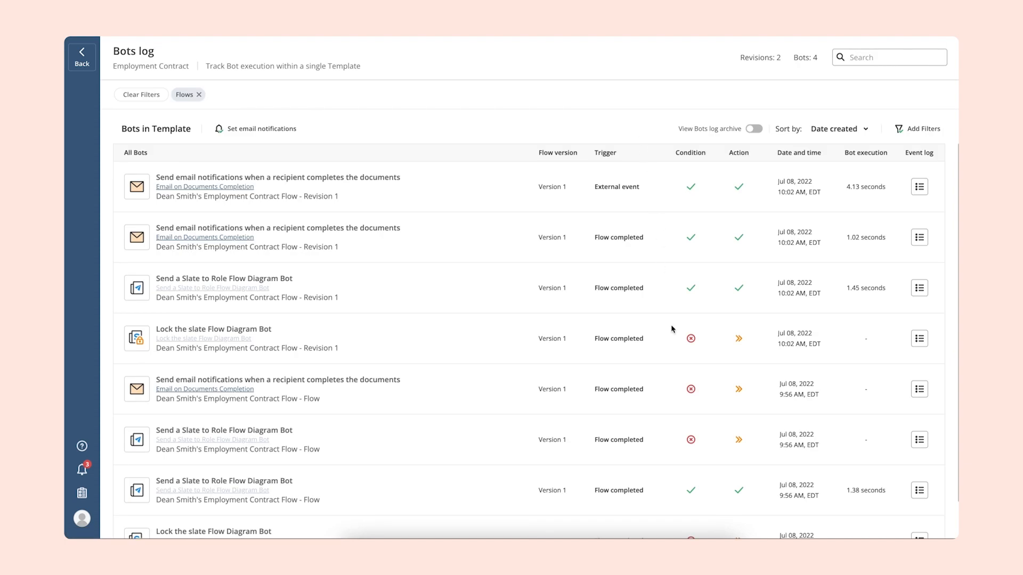
mouse_move(692, 340)
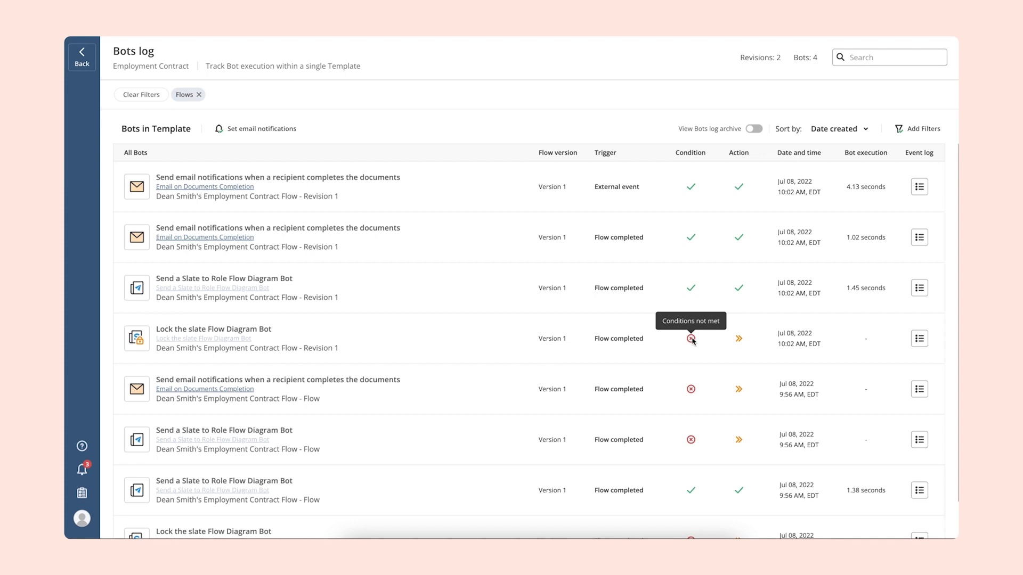
click(919, 339)
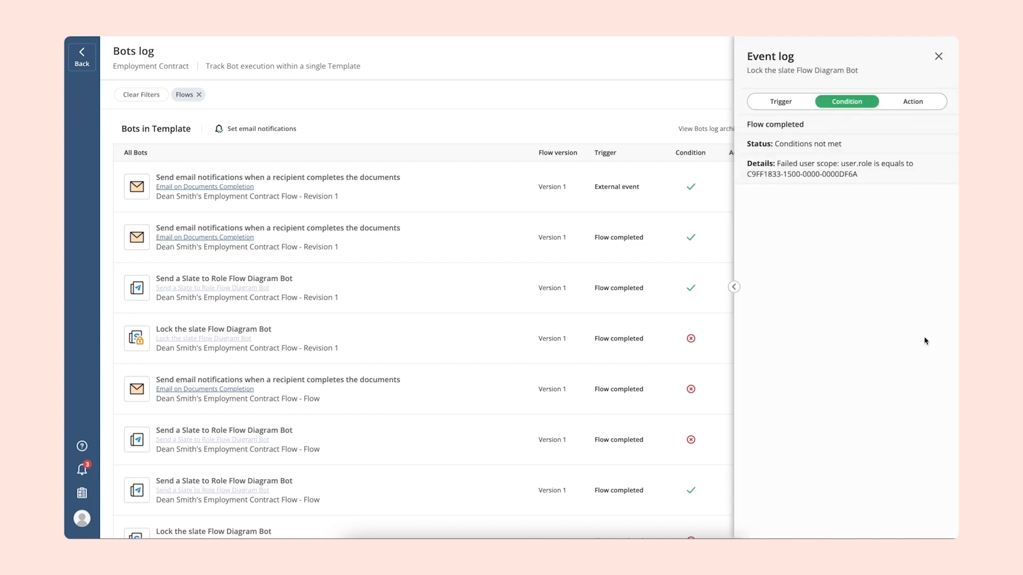
click(938, 57)
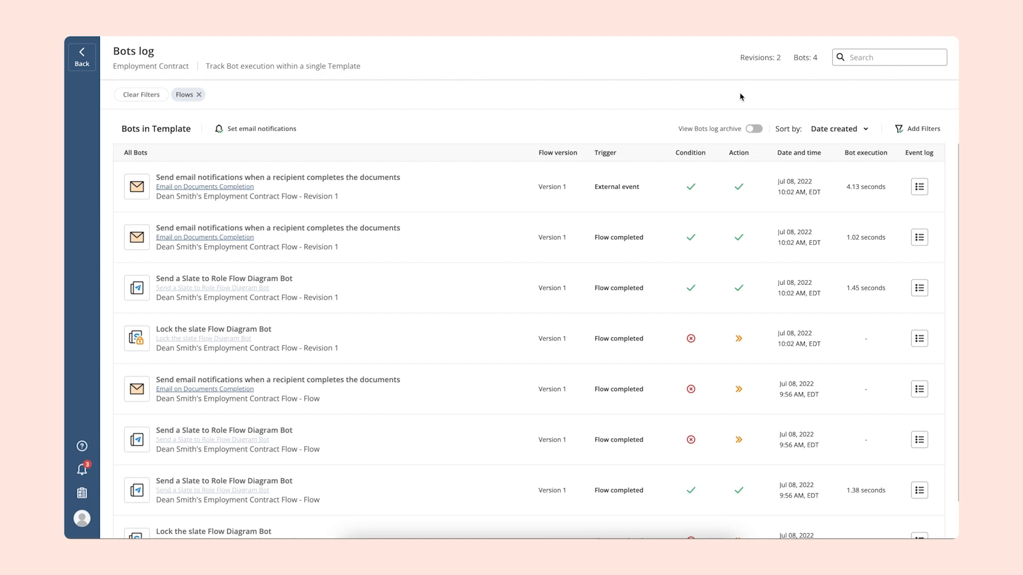